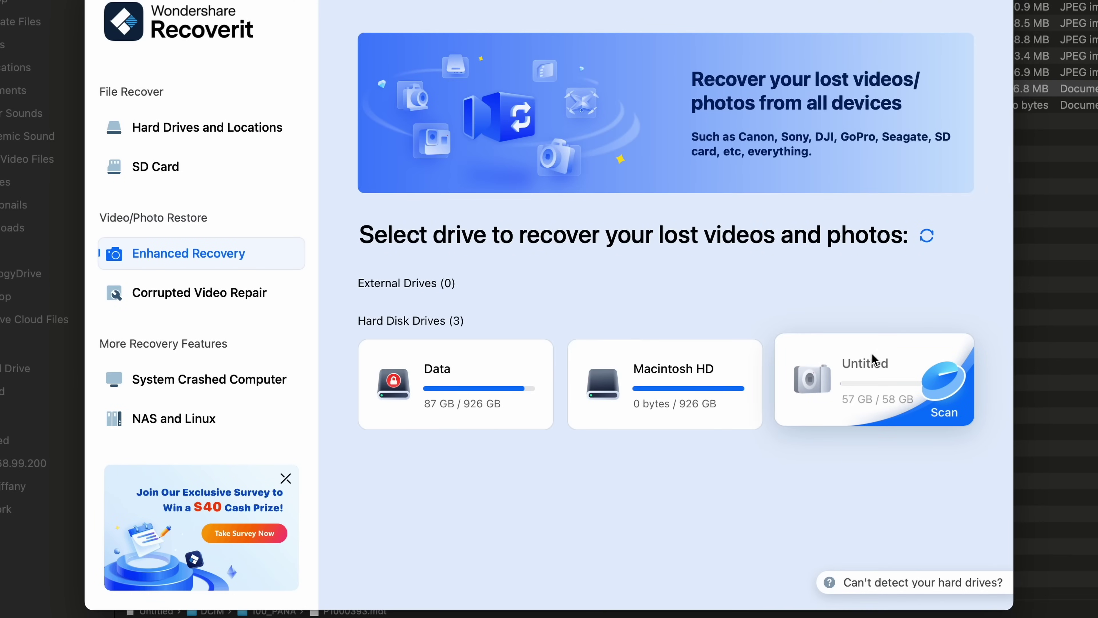
# Step: Start a deep scan of the Untitled drive for lost videos
pyautogui.click(872, 353)
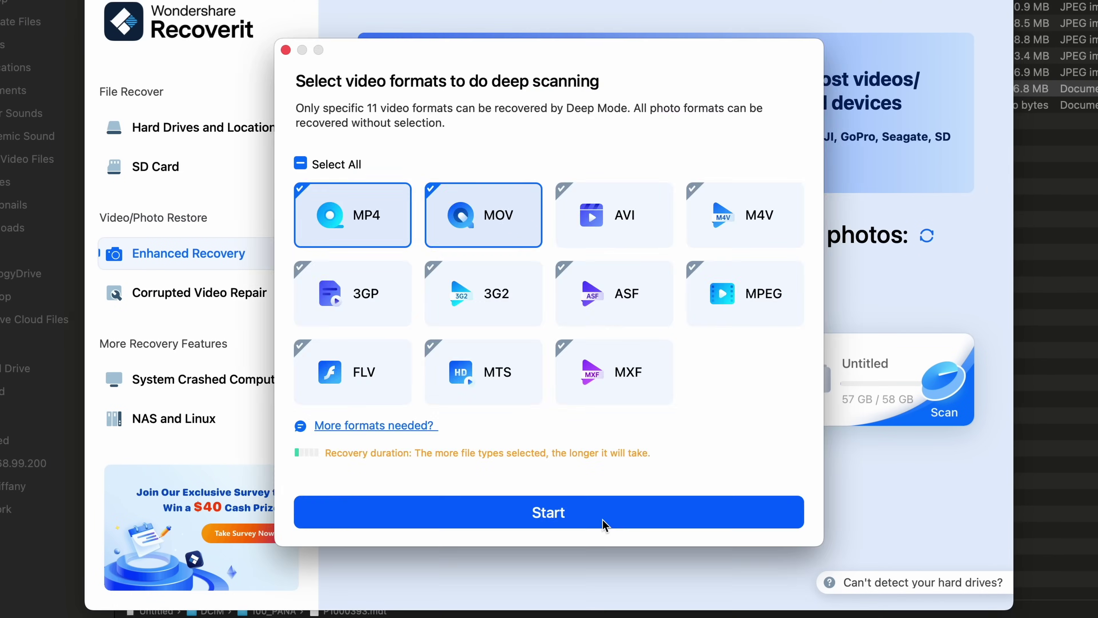
pyautogui.click(602, 520)
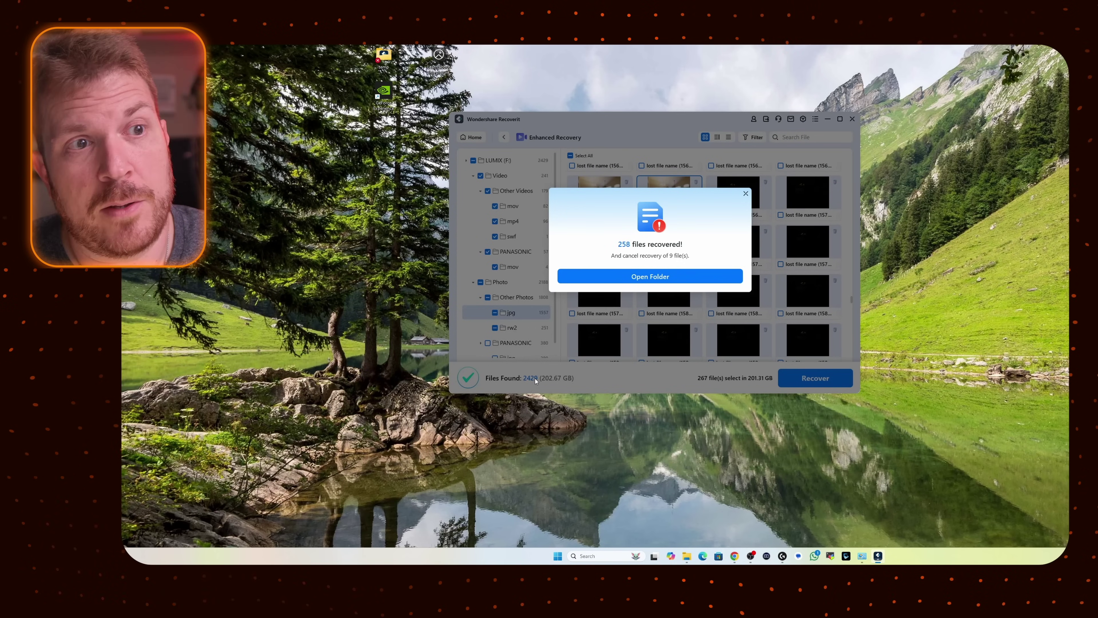
# Step: Open the recovered Video folder and play one recovered mp4 file enlarged to full screen
pyautogui.click(651, 277)
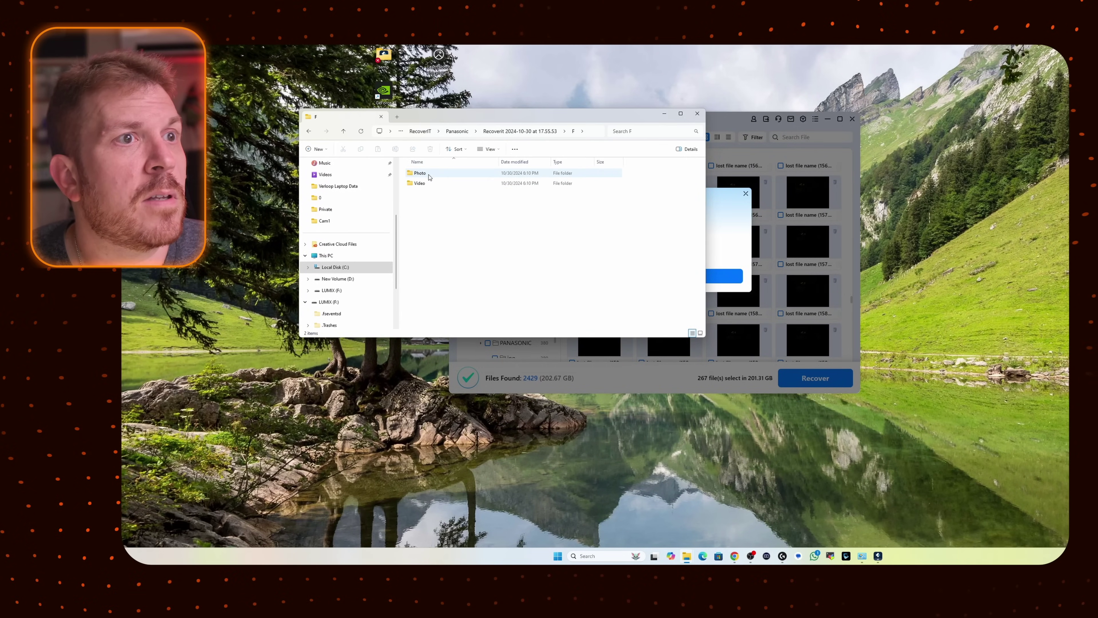
pyautogui.doubleClick(432, 184)
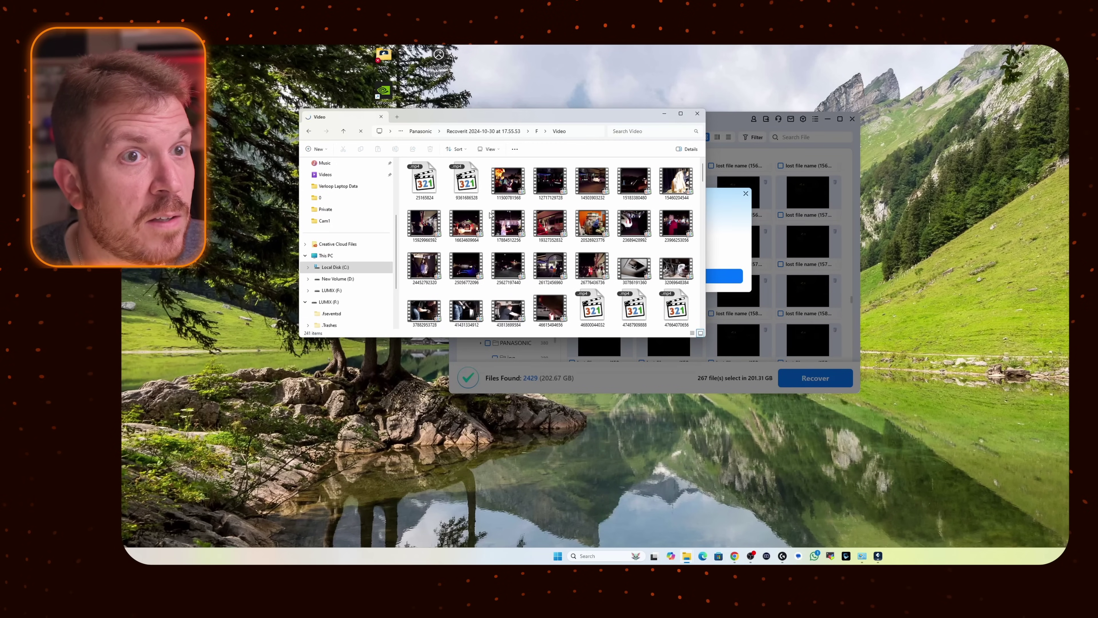
pyautogui.scroll(-4, 543, 261)
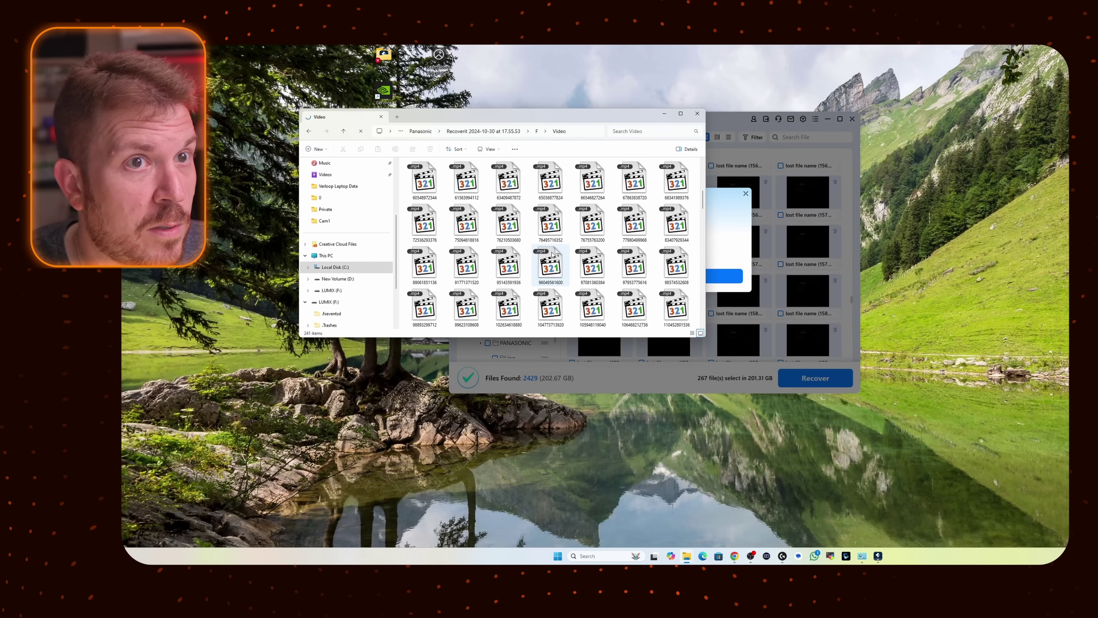
pyautogui.scroll(-5, 526, 247)
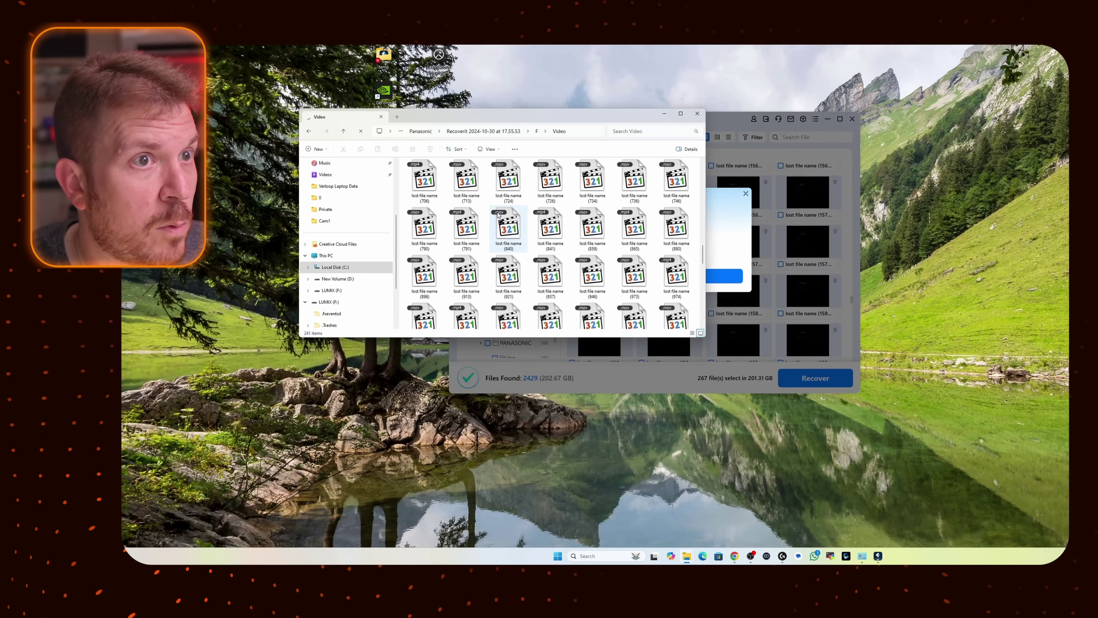
pyautogui.doubleClick(509, 231)
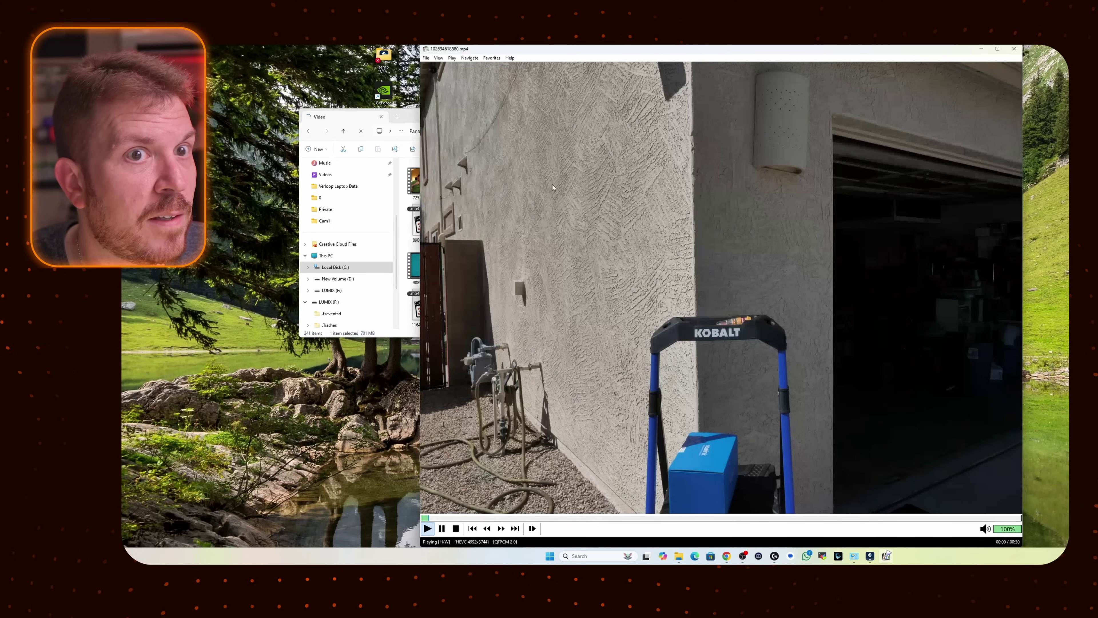
pyautogui.moveTo(811, 52); pyautogui.dragTo(440, 58)
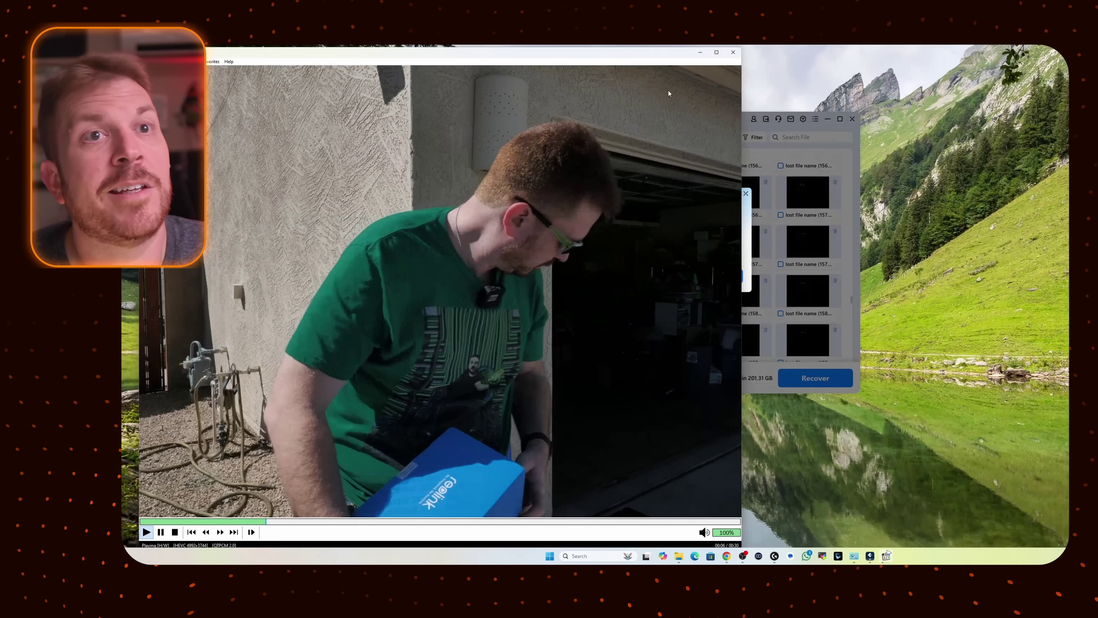
pyautogui.click(729, 55)
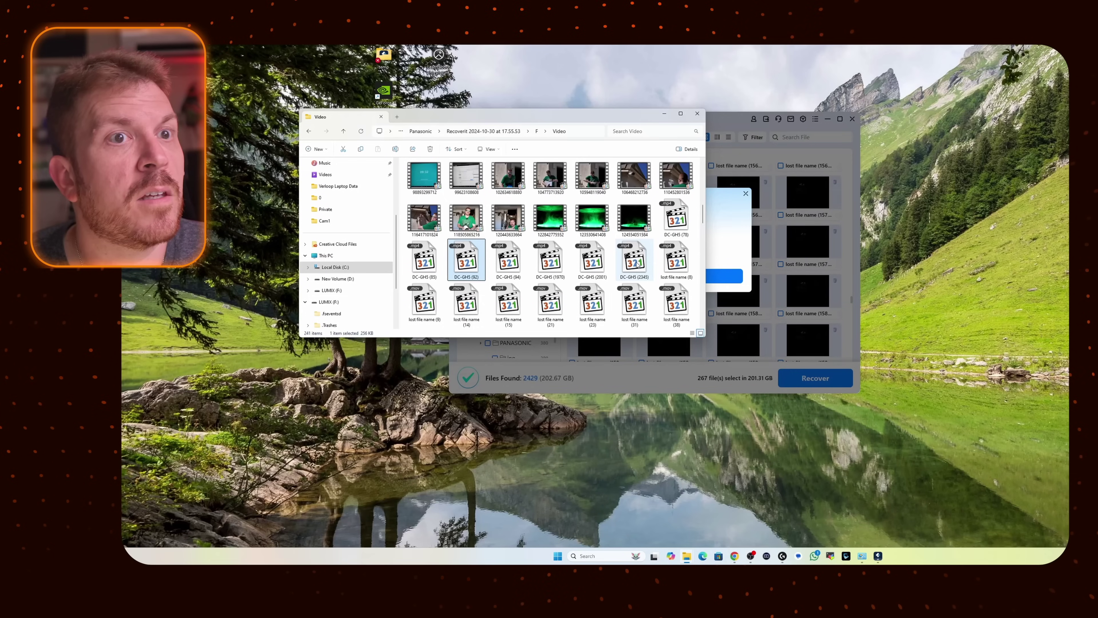
pyautogui.doubleClick(589, 224)
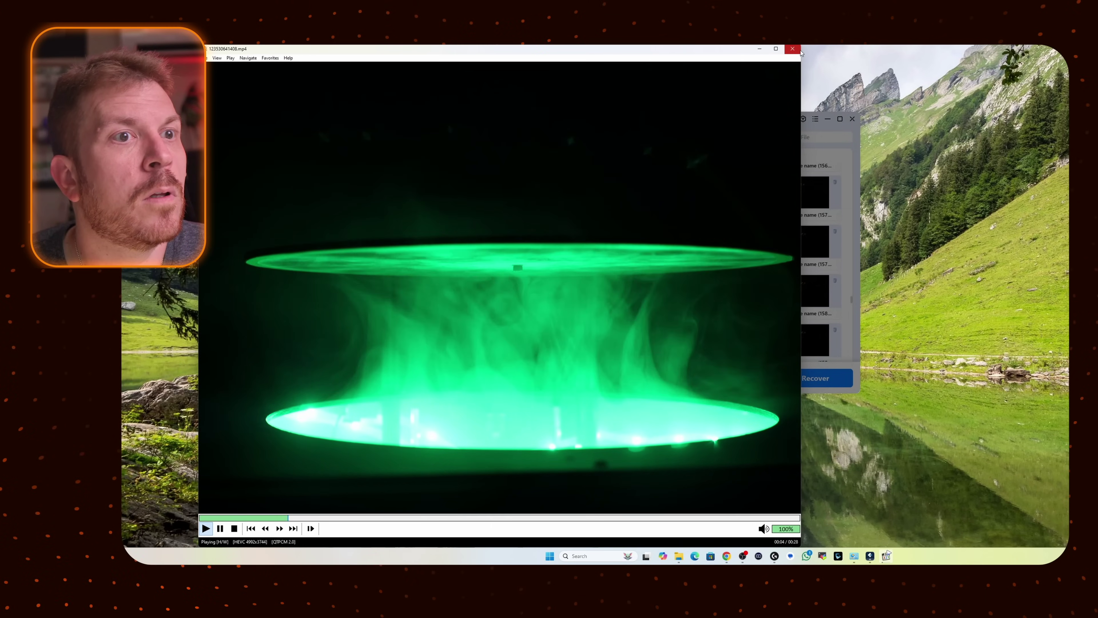
pyautogui.click(800, 50)
pyautogui.doubleClick(630, 249)
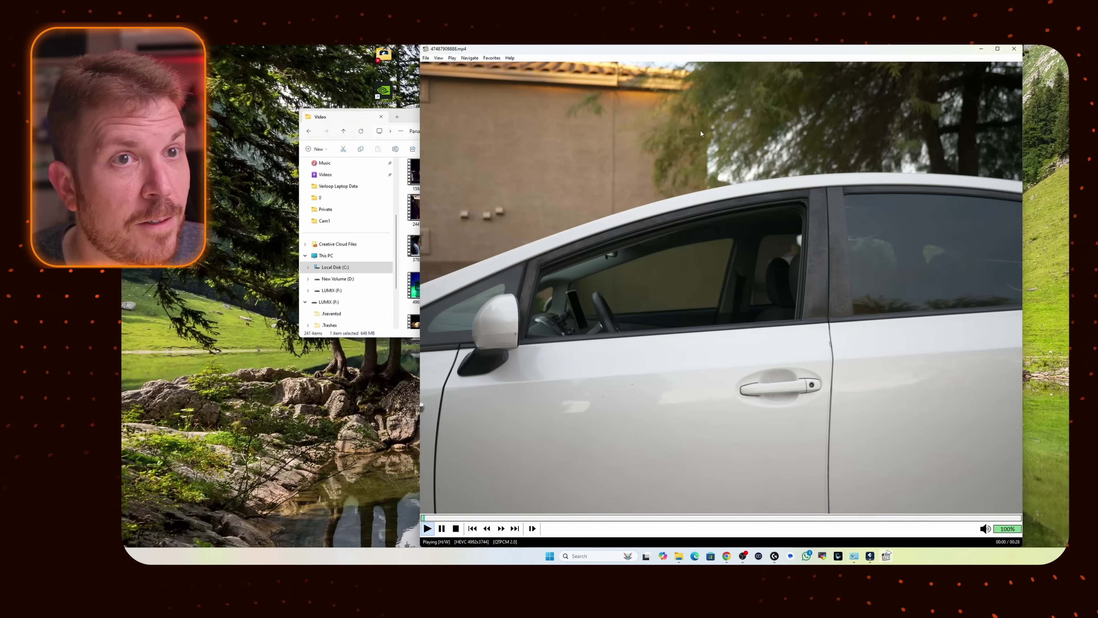
pyautogui.moveTo(801, 57); pyautogui.dragTo(539, 58)
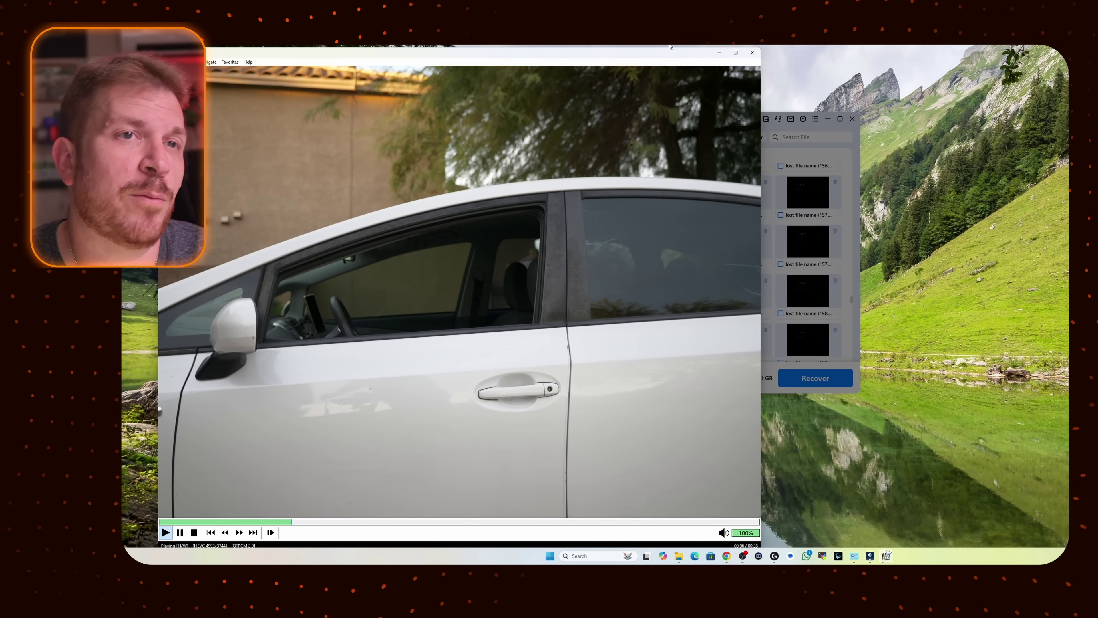
pyautogui.click(752, 52)
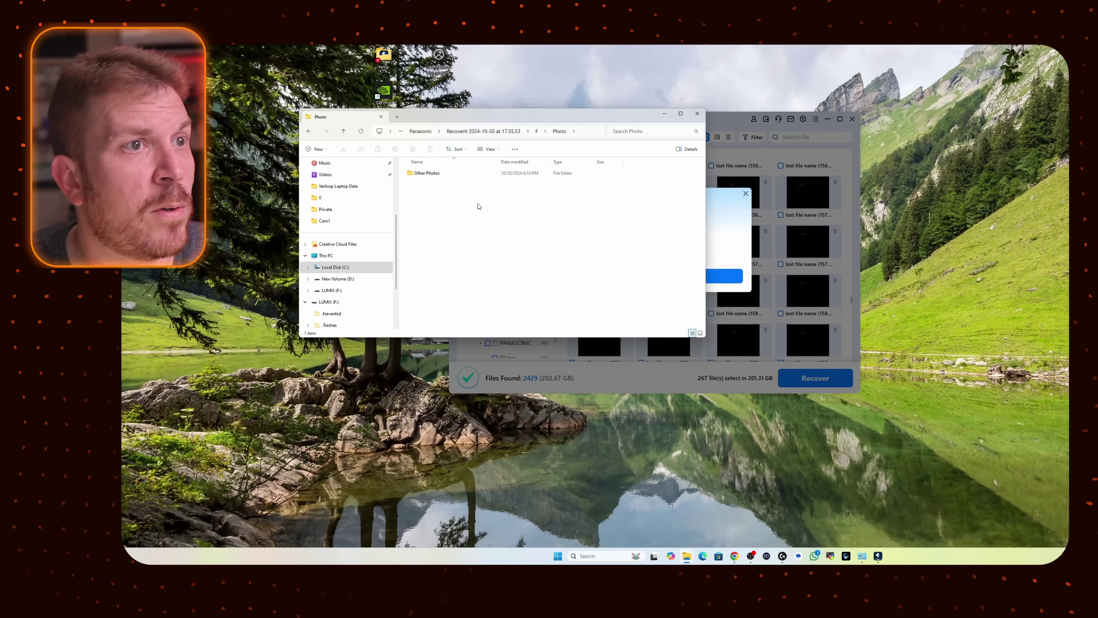
# Step: Open the recovered jpg folder and view photos lost file name (387) and lost file name (70)
pyautogui.doubleClick(428, 173)
pyautogui.doubleClick(428, 173)
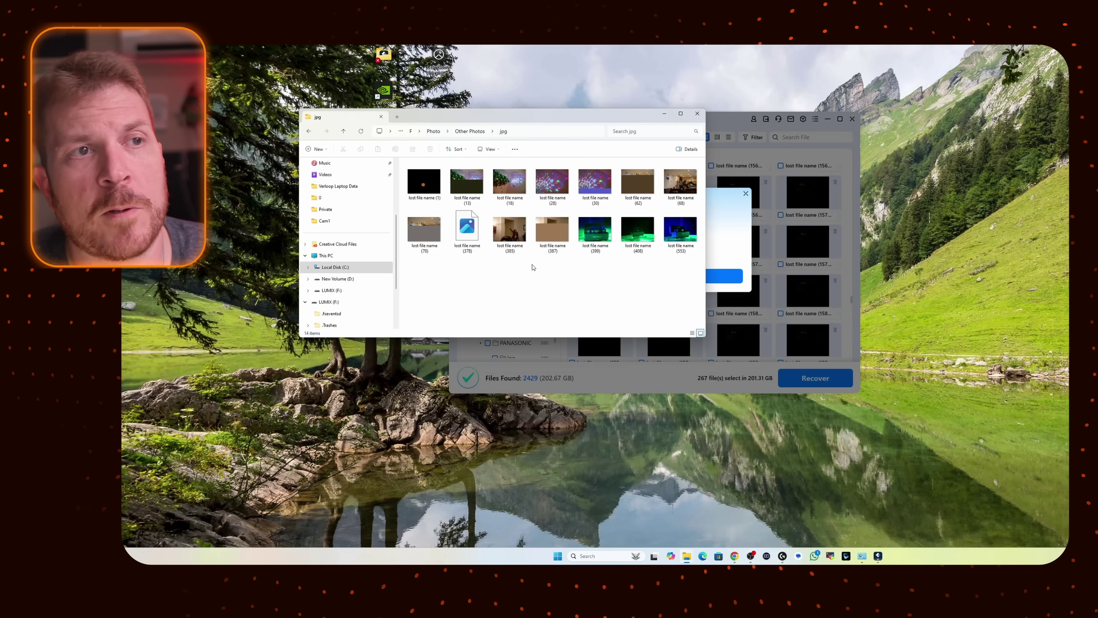
pyautogui.click(558, 238)
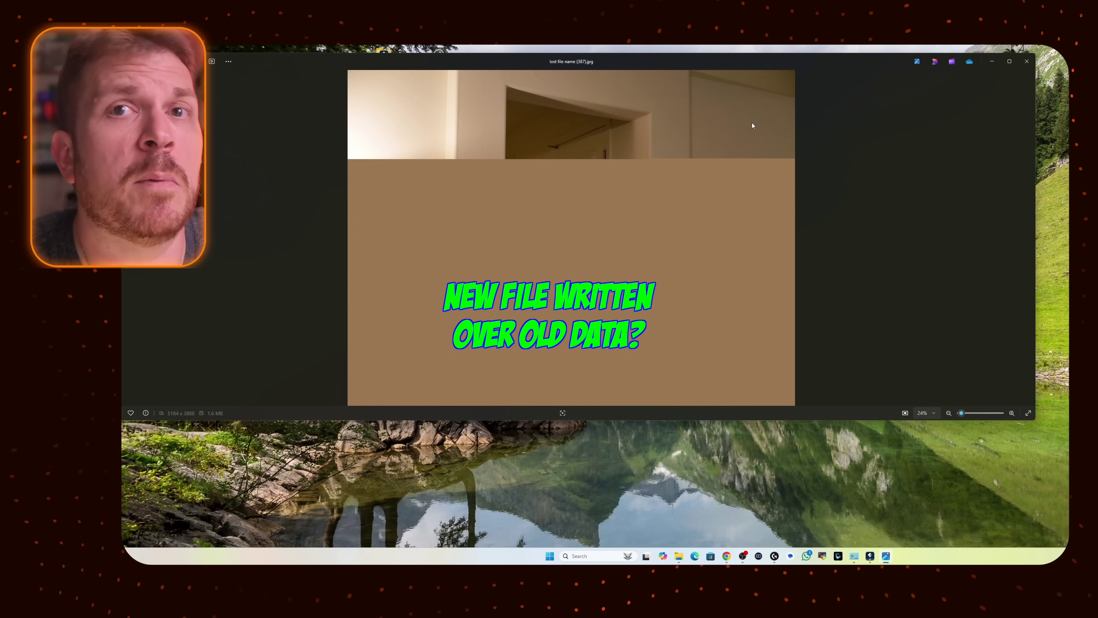
pyautogui.click(1027, 61)
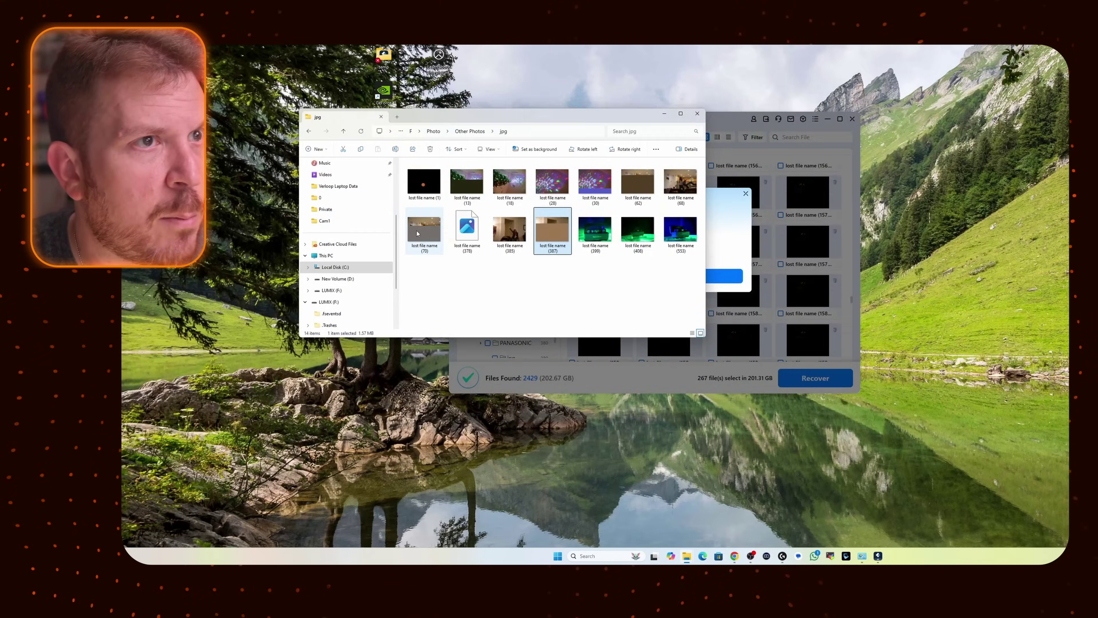
pyautogui.doubleClick(417, 233)
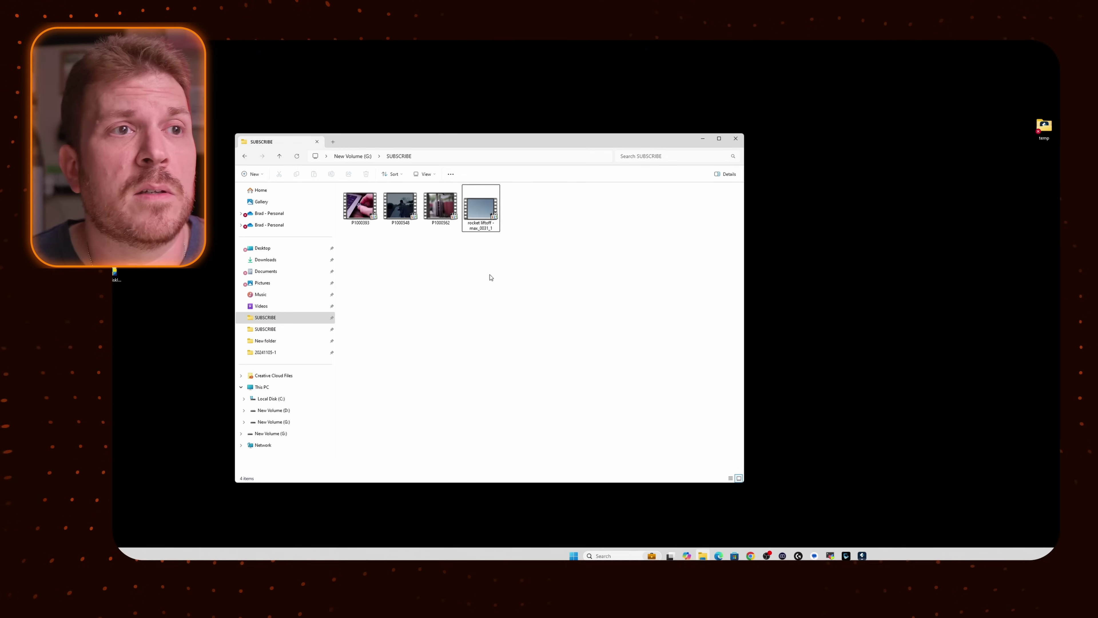
# Step: Play the rocket video, then delete all four videos in the SUBSCRIBE folder
pyautogui.doubleClick(479, 218)
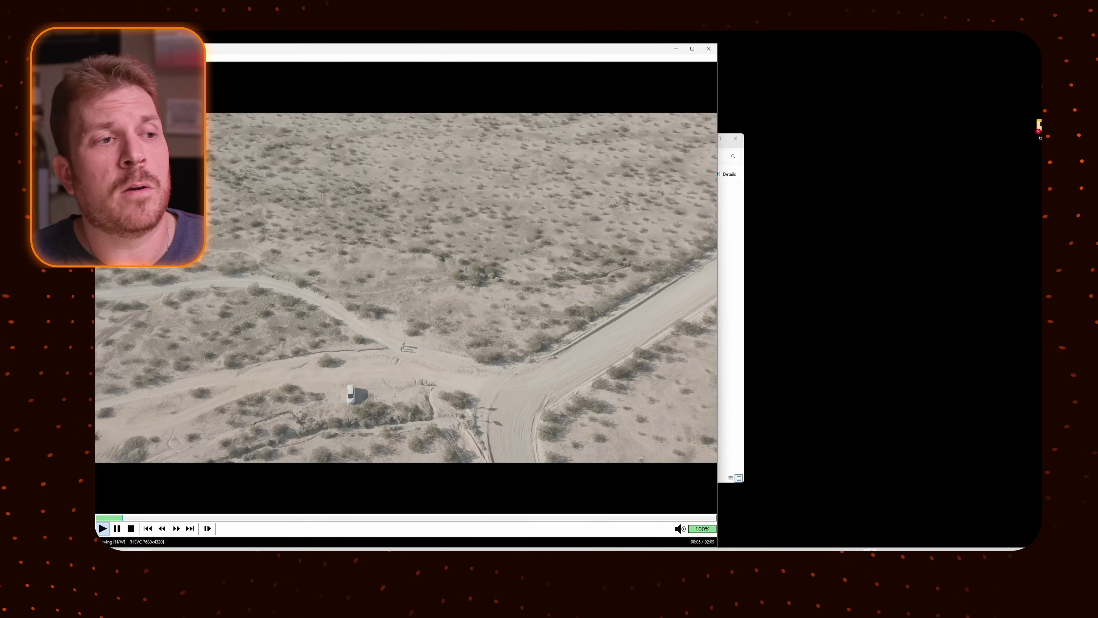
pyautogui.click(709, 48)
pyautogui.moveTo(559, 260); pyautogui.dragTo(345, 188)
pyautogui.press('Delete')
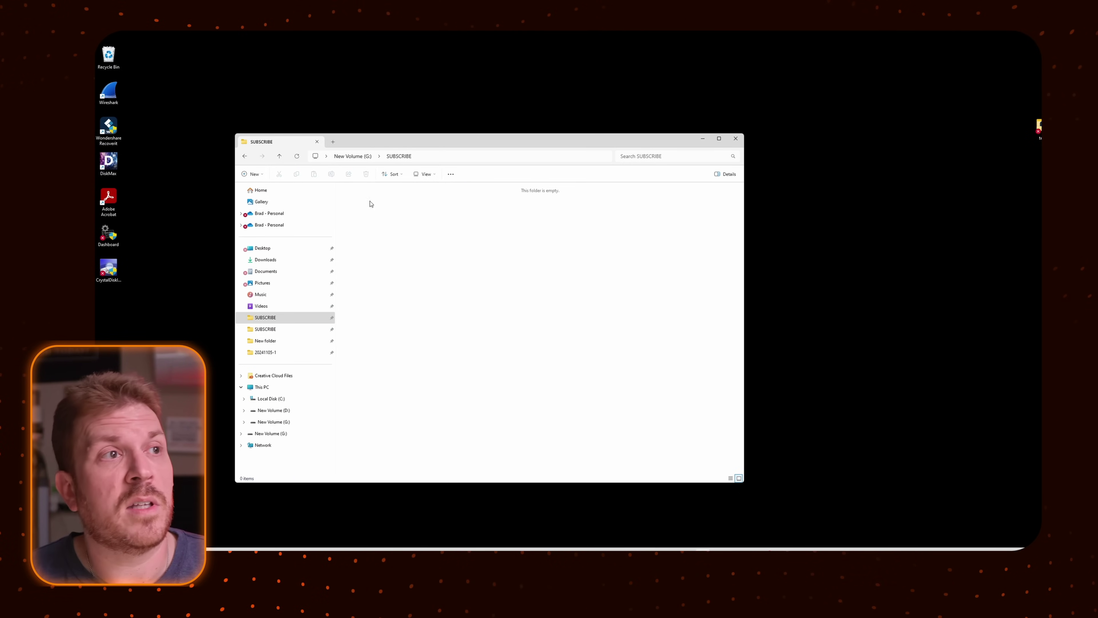
# Step: Permanently delete the four SUBSCRIBE videos from the Recycle Bin
pyautogui.doubleClick(115, 60)
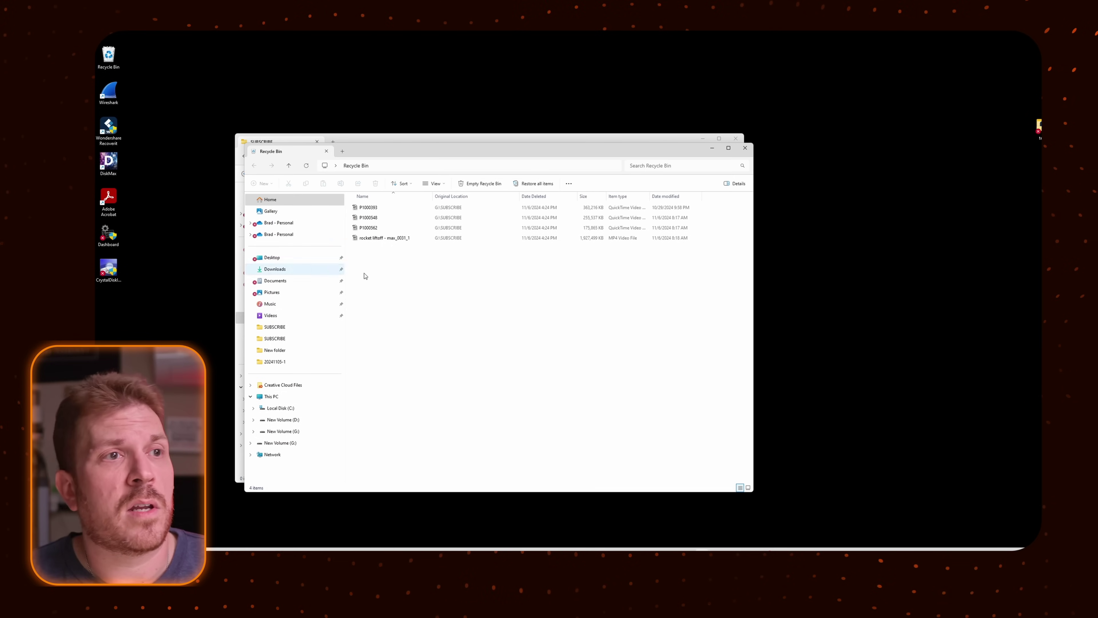
pyautogui.moveTo(419, 271); pyautogui.dragTo(346, 193)
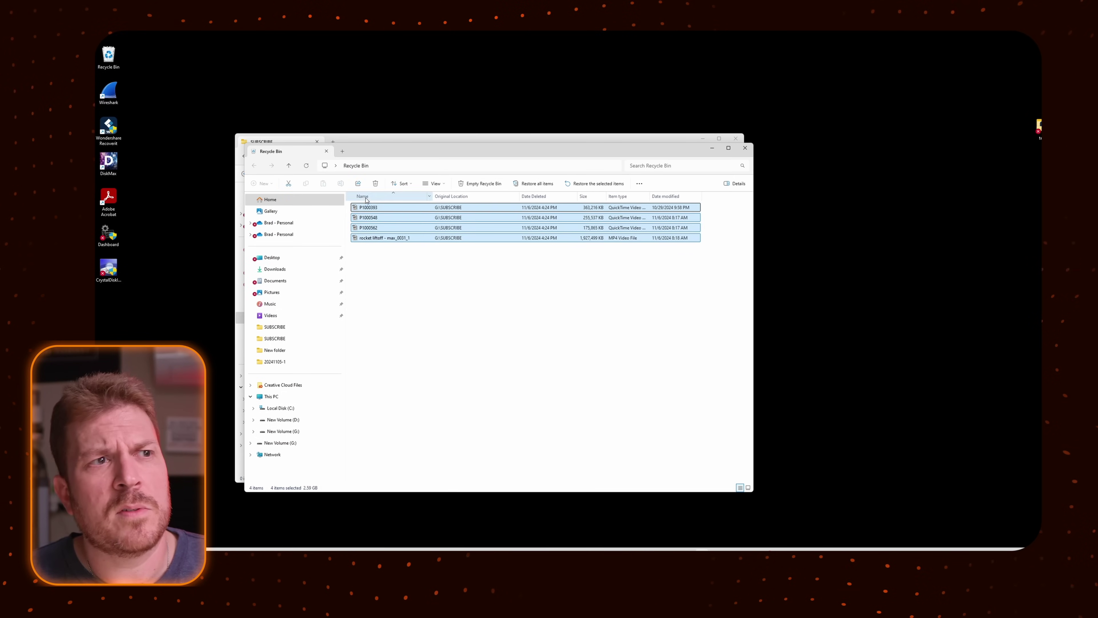
pyautogui.press('Delete')
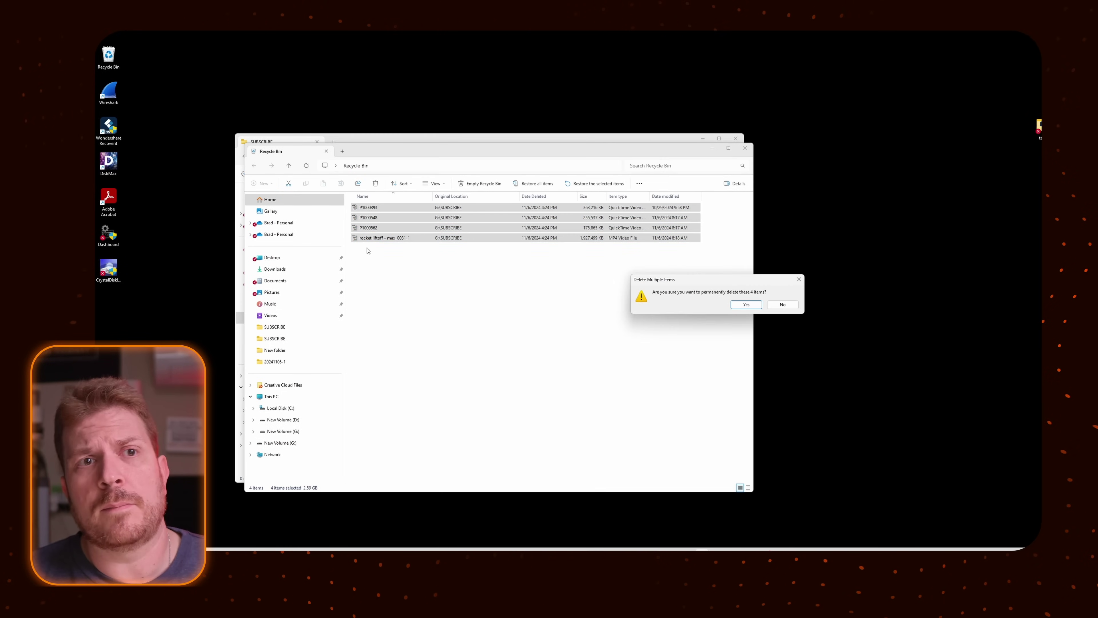
pyautogui.click(747, 305)
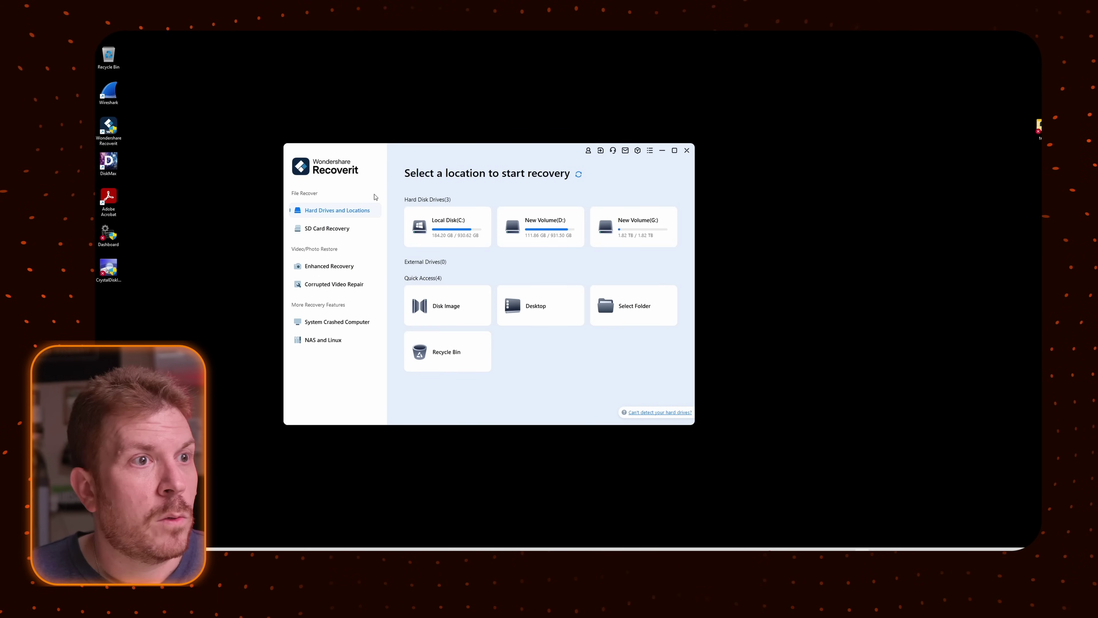
# Step: Scan the Recycle Bin and mark P1000562, P1000548 and P1000393 MOV files for recovery
pyautogui.click(435, 354)
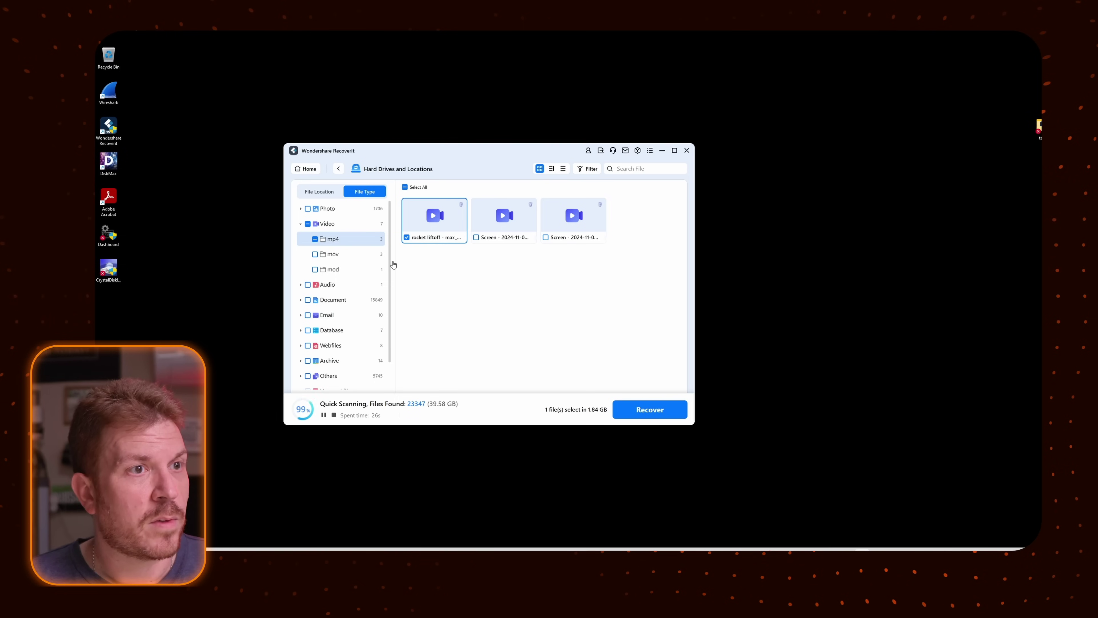
pyautogui.click(346, 255)
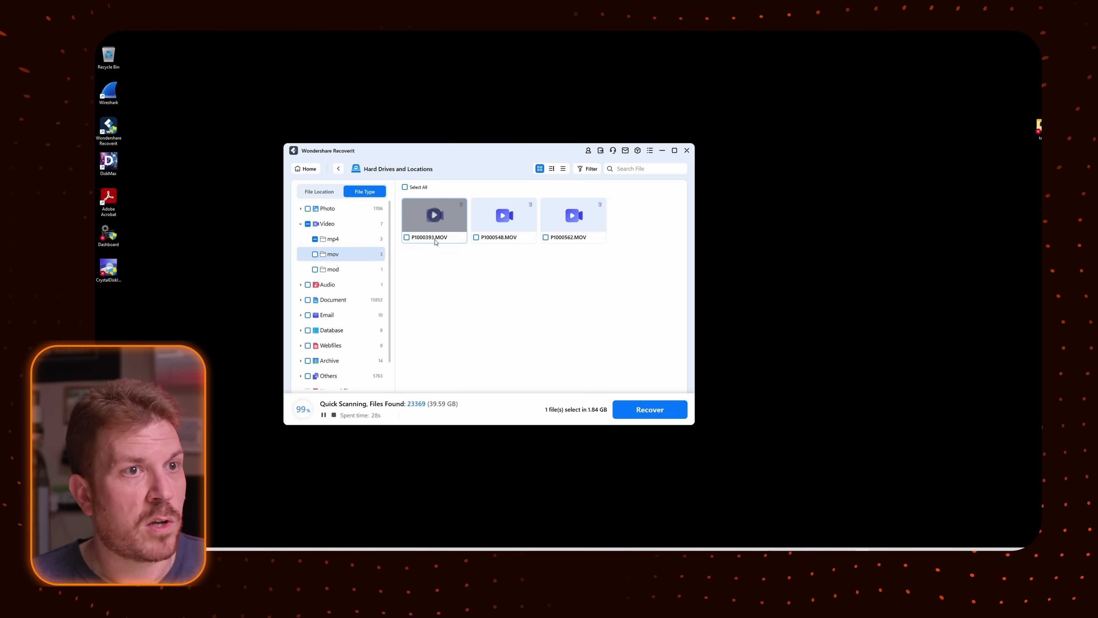
pyautogui.click(546, 237)
pyautogui.click(476, 237)
pyautogui.click(407, 237)
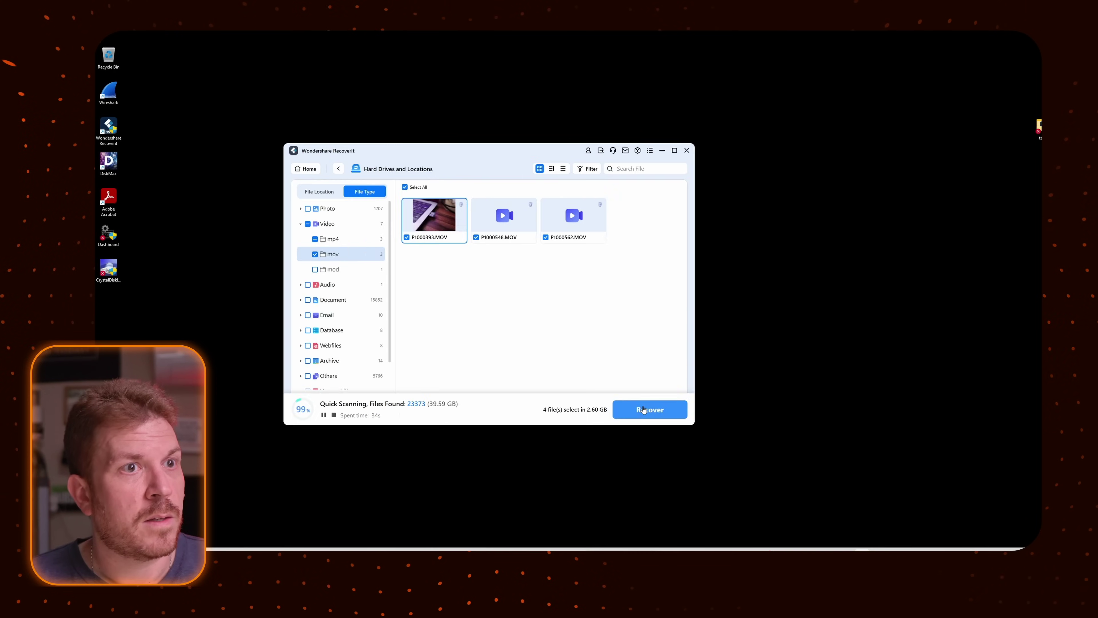
# Step: Recover the four chosen videos into a folder on Local Disk (C:)
pyautogui.click(643, 409)
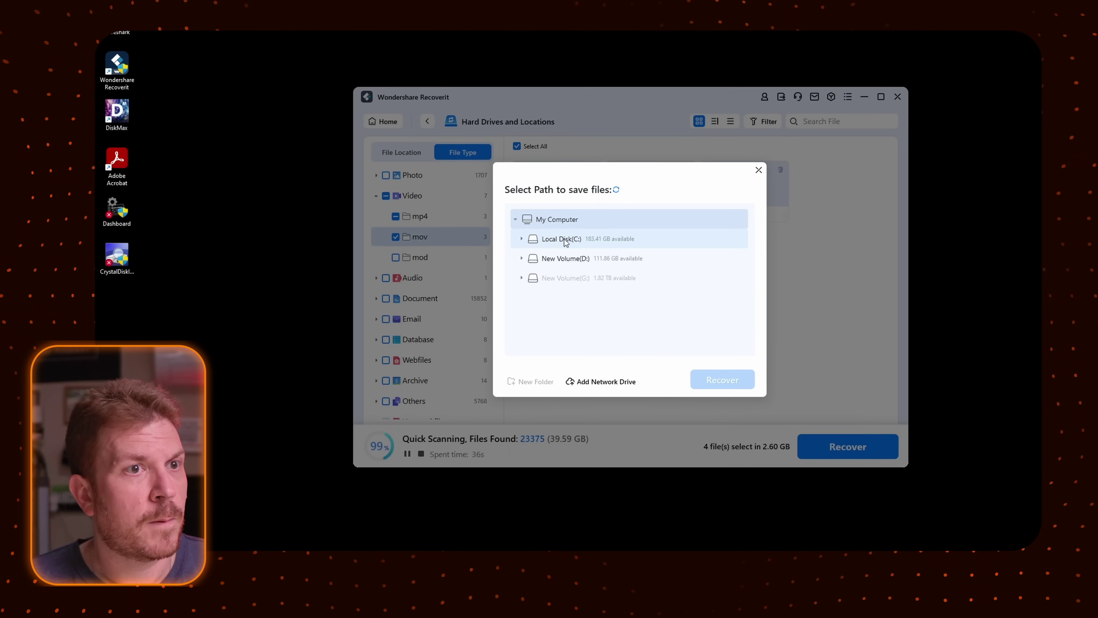
pyautogui.click(426, 258)
pyautogui.doubleClick(541, 240)
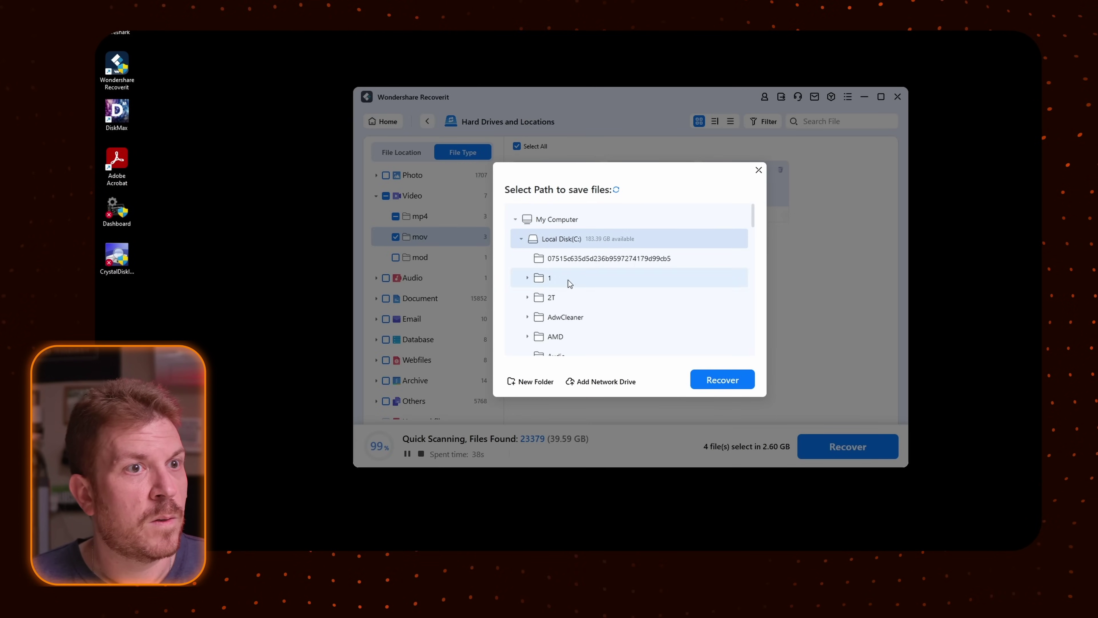
pyautogui.click(723, 379)
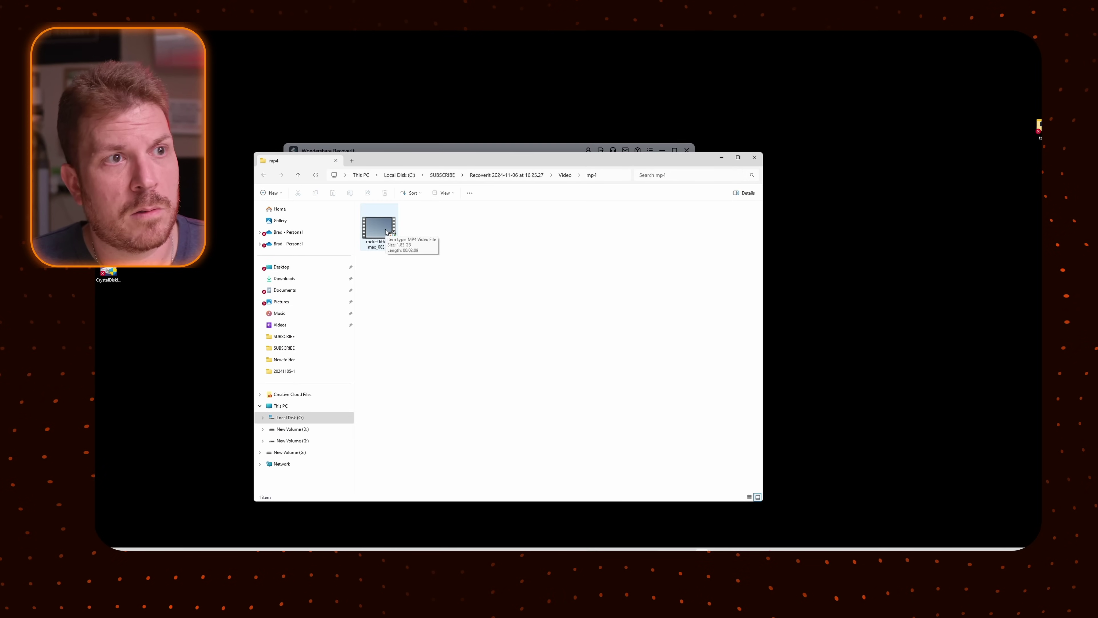
# Step: Play the recovered rocket liftoff mp4, pausing and skipping near its end
pyautogui.doubleClick(386, 231)
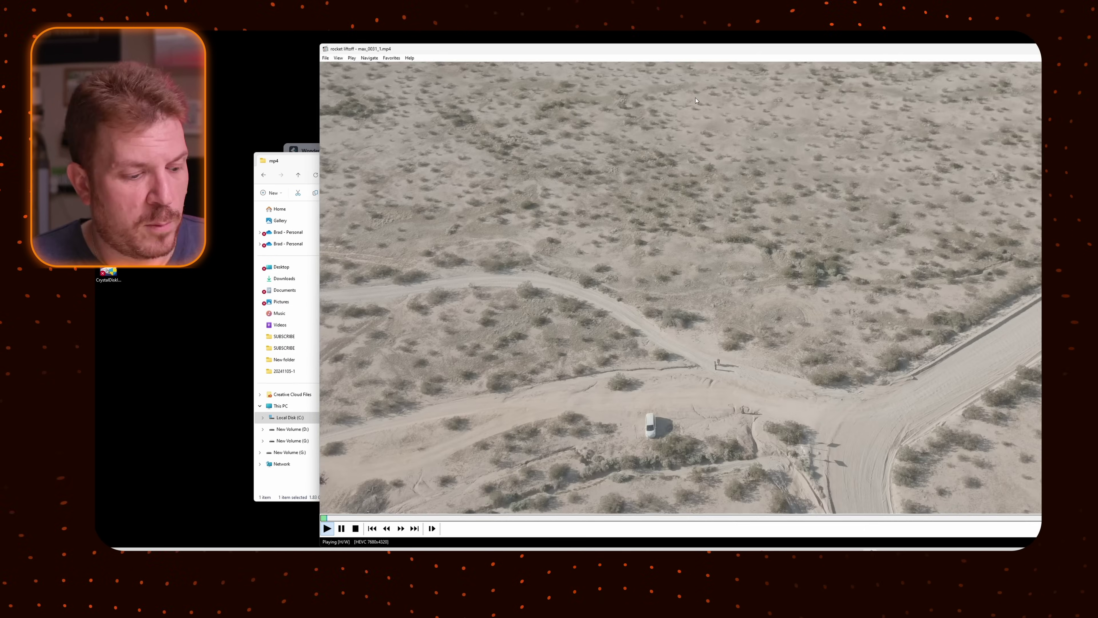
pyautogui.press('super+Left')
pyautogui.click(592, 112)
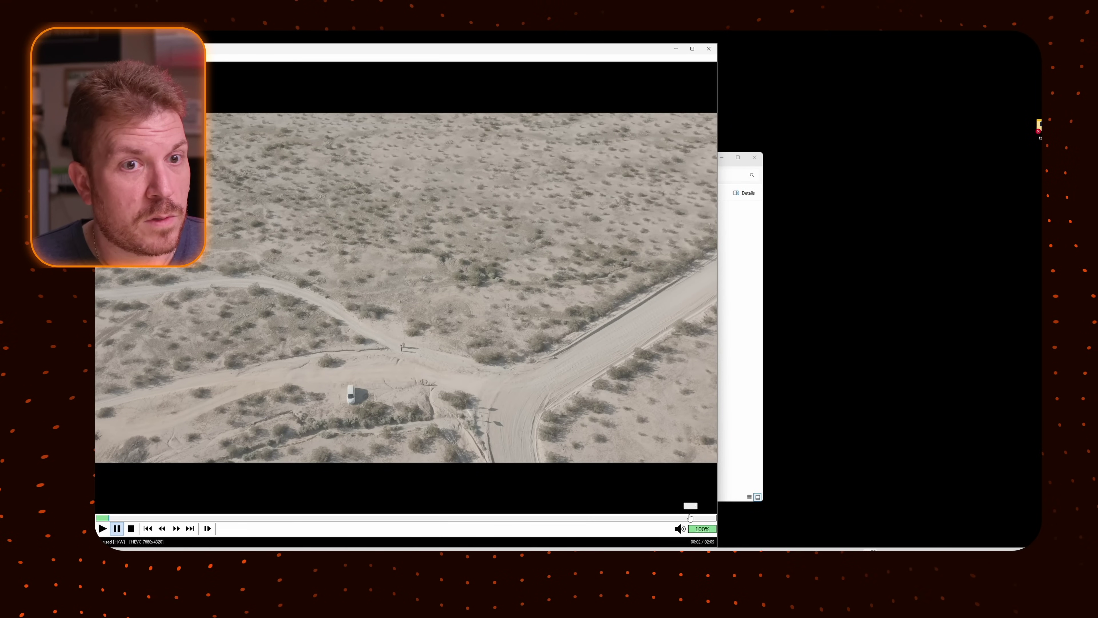
pyautogui.click(682, 518)
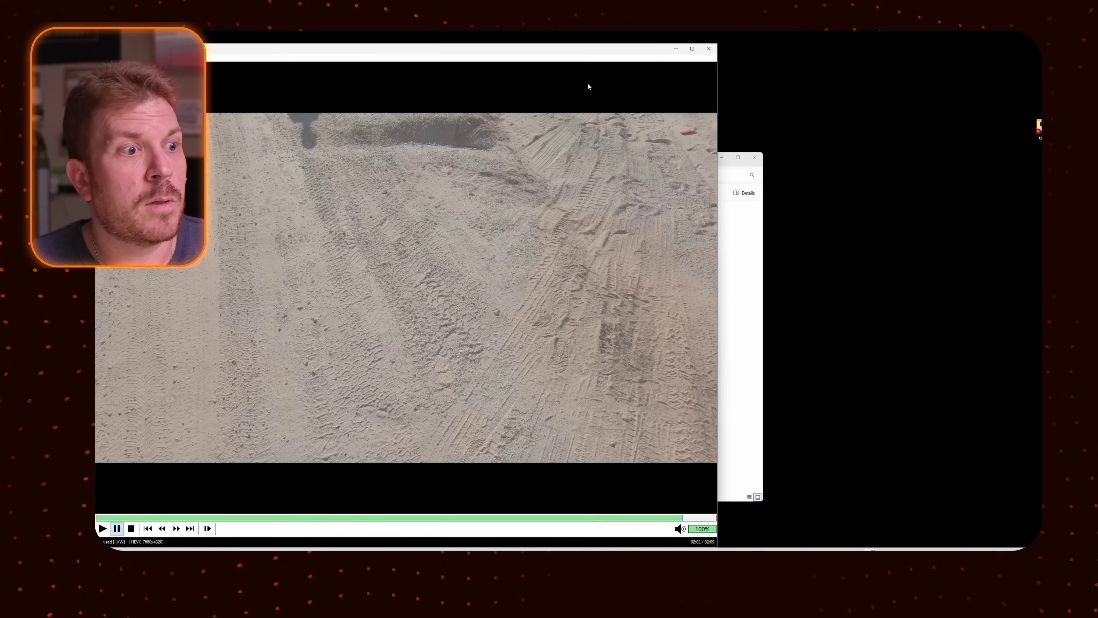
pyautogui.click(708, 48)
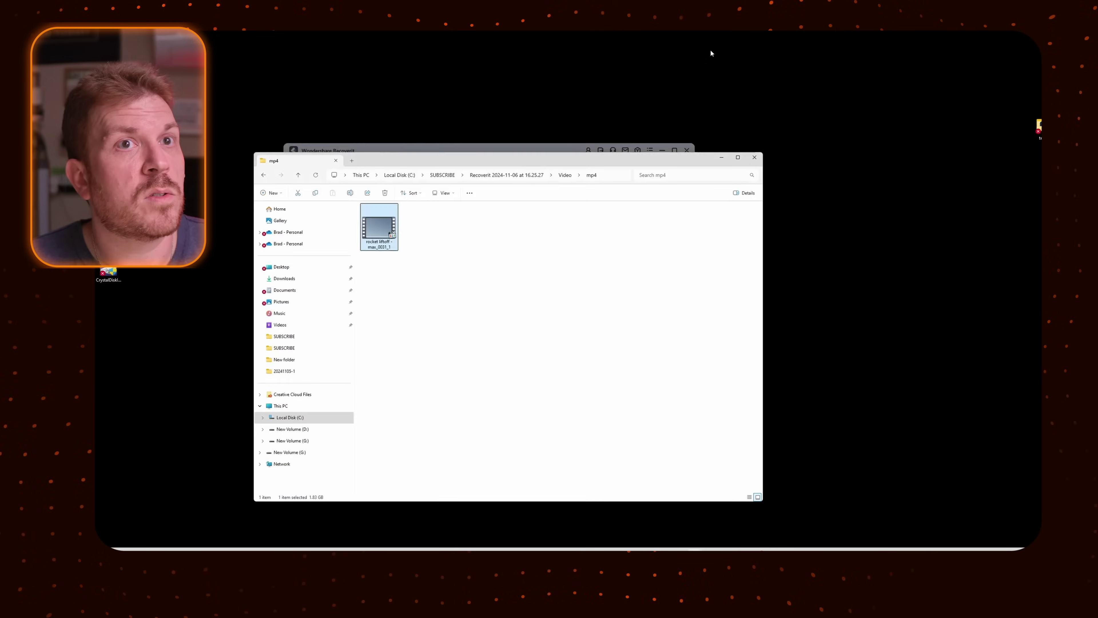
# Step: Open the recovered mov folder and play P1000393.MOV
pyautogui.press('BackSpace')
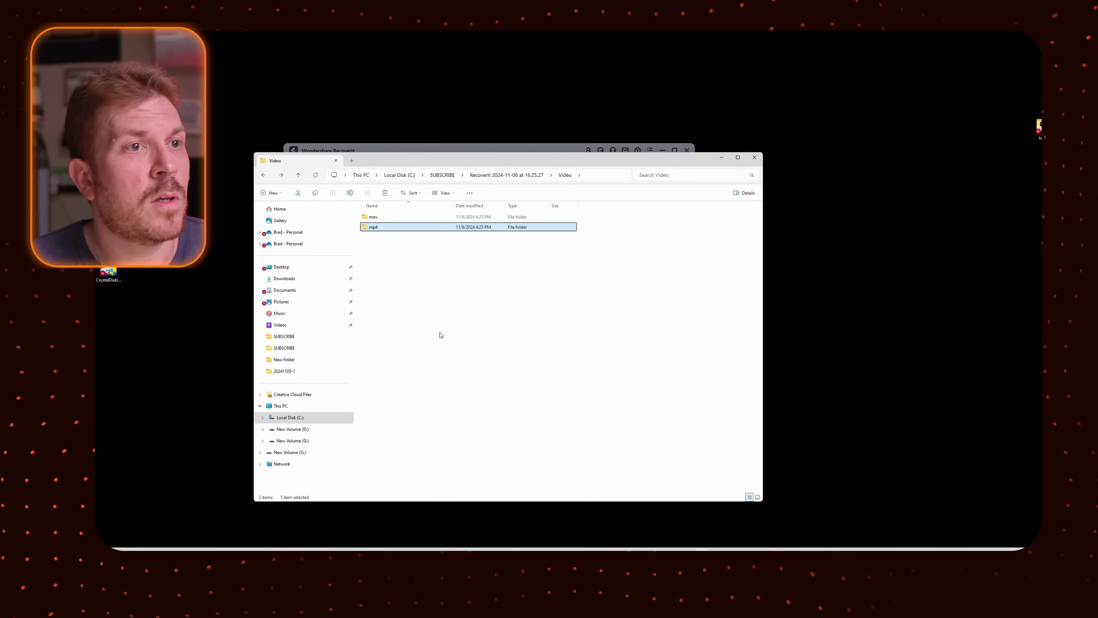
pyautogui.doubleClick(397, 217)
pyautogui.click(378, 232)
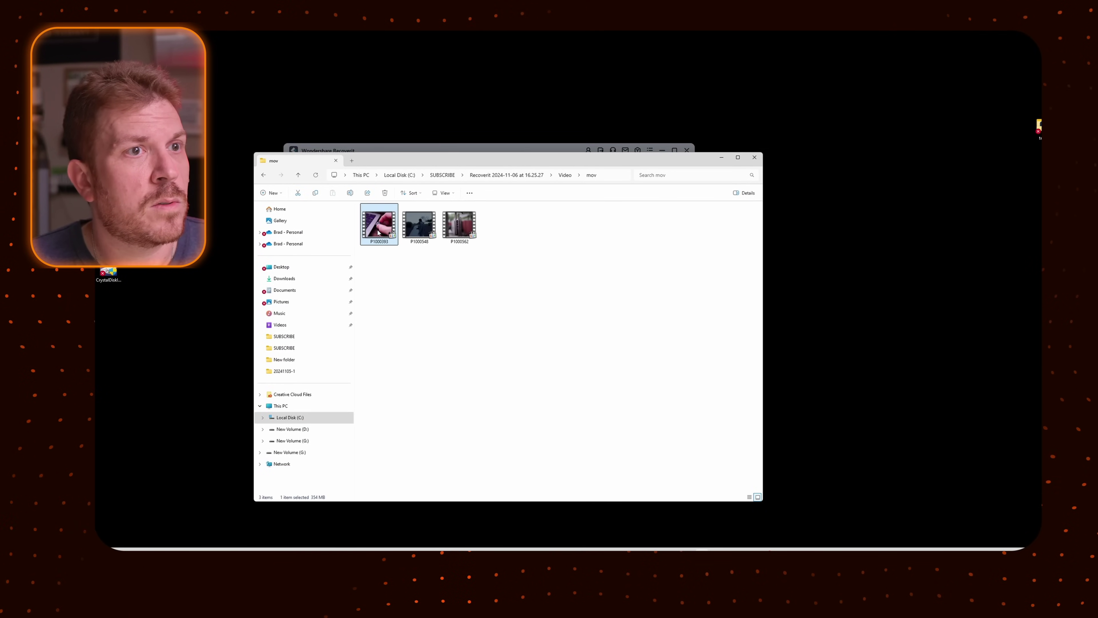
pyautogui.doubleClick(379, 233)
pyautogui.press('super+Left')
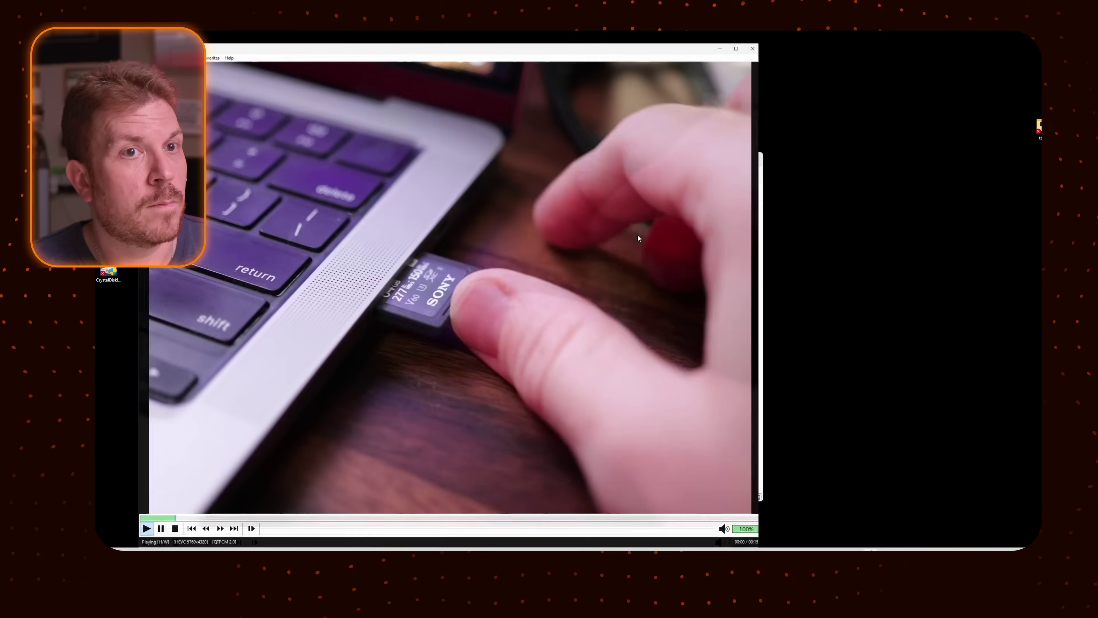
pyautogui.press('Escape')
pyautogui.hotkey('alt', 'F4')
# Step: Play the recovered P1000548 and P1000562 MOV videos
pyautogui.click(421, 231)
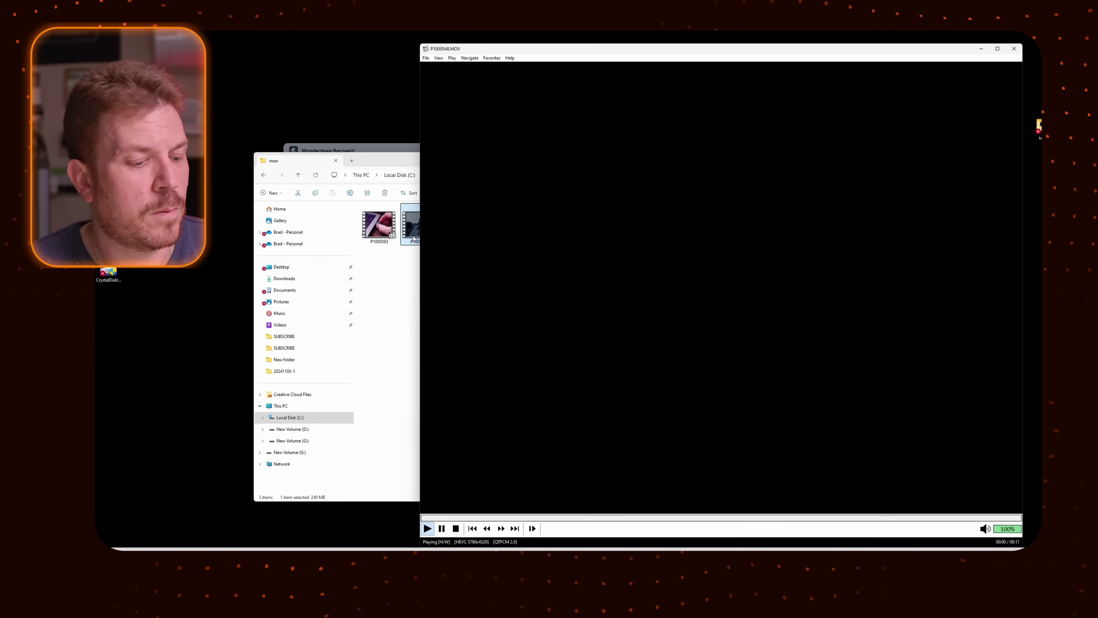
pyautogui.press('super+Left')
pyautogui.press('Escape')
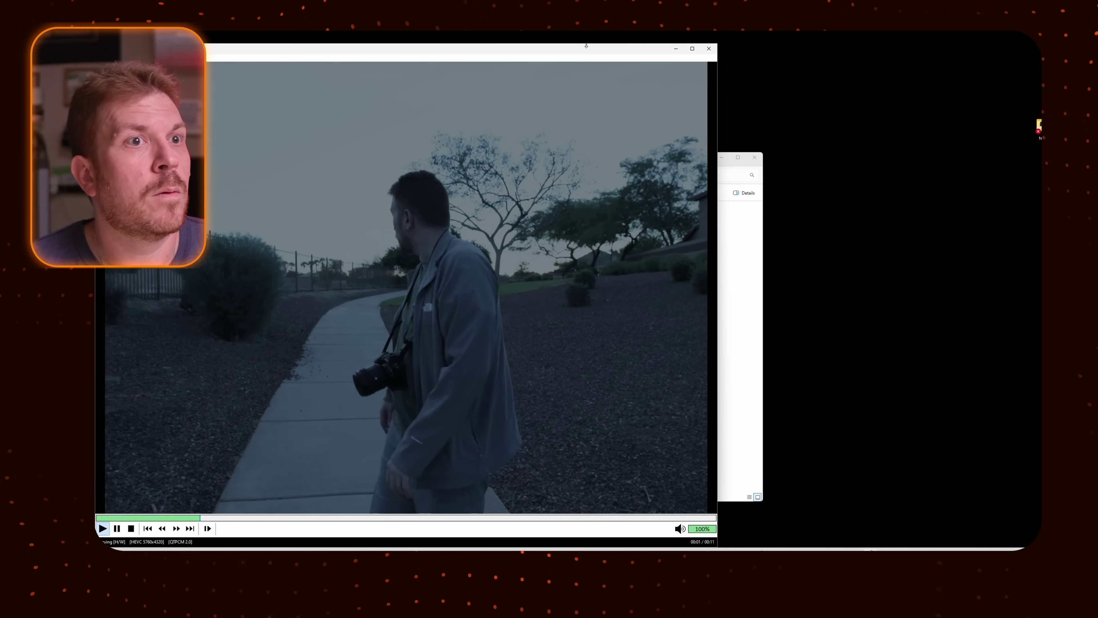
pyautogui.click(708, 49)
pyautogui.doubleClick(459, 224)
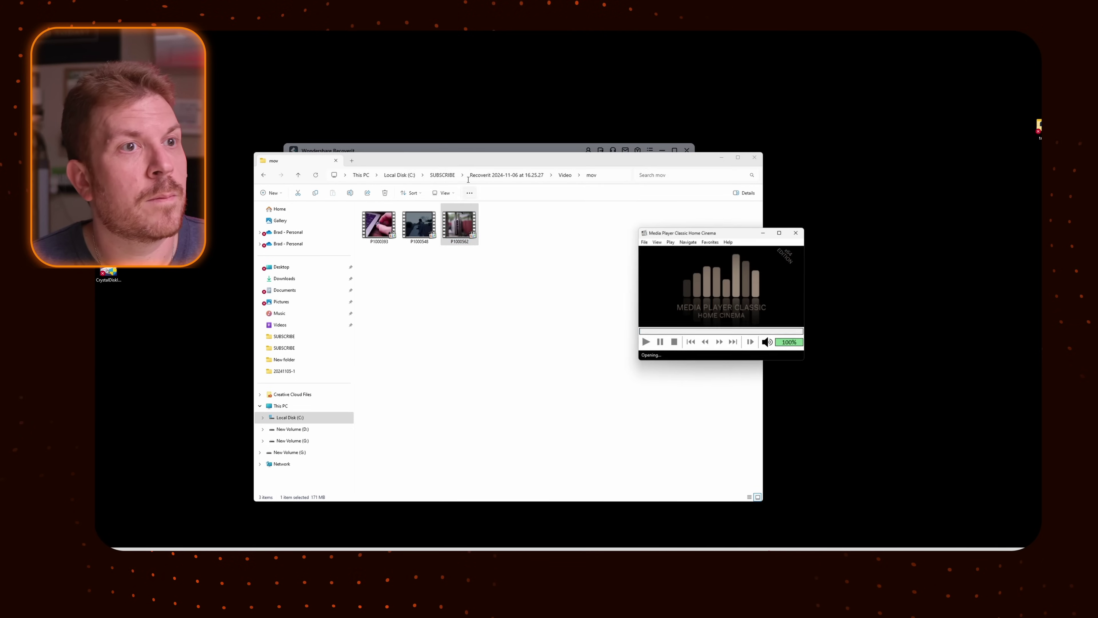
pyautogui.press('super+Left')
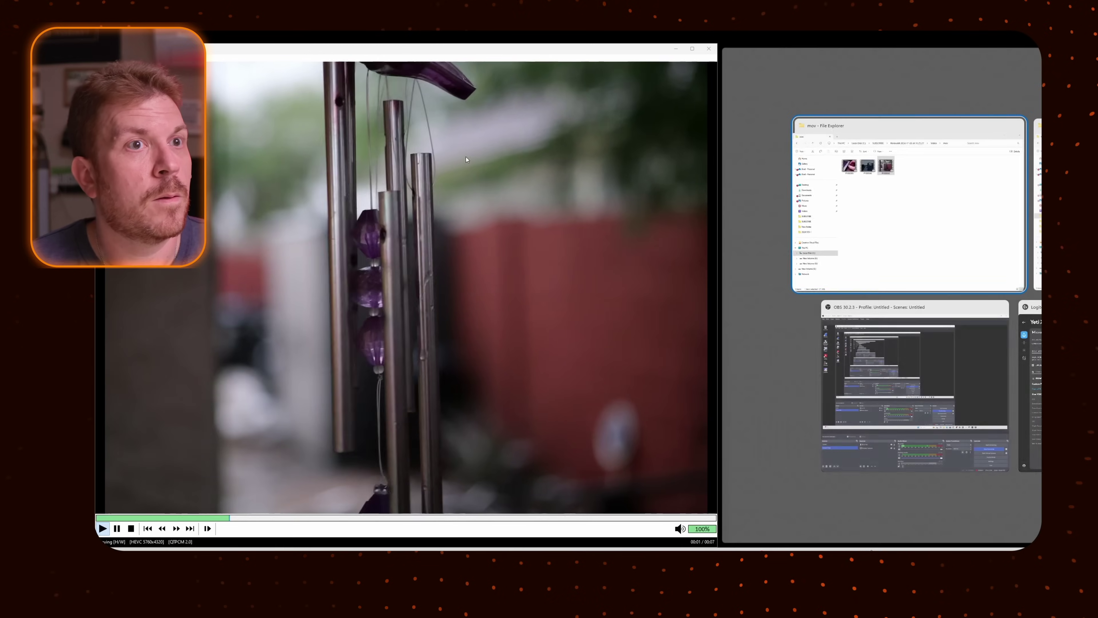
pyautogui.press('Escape')
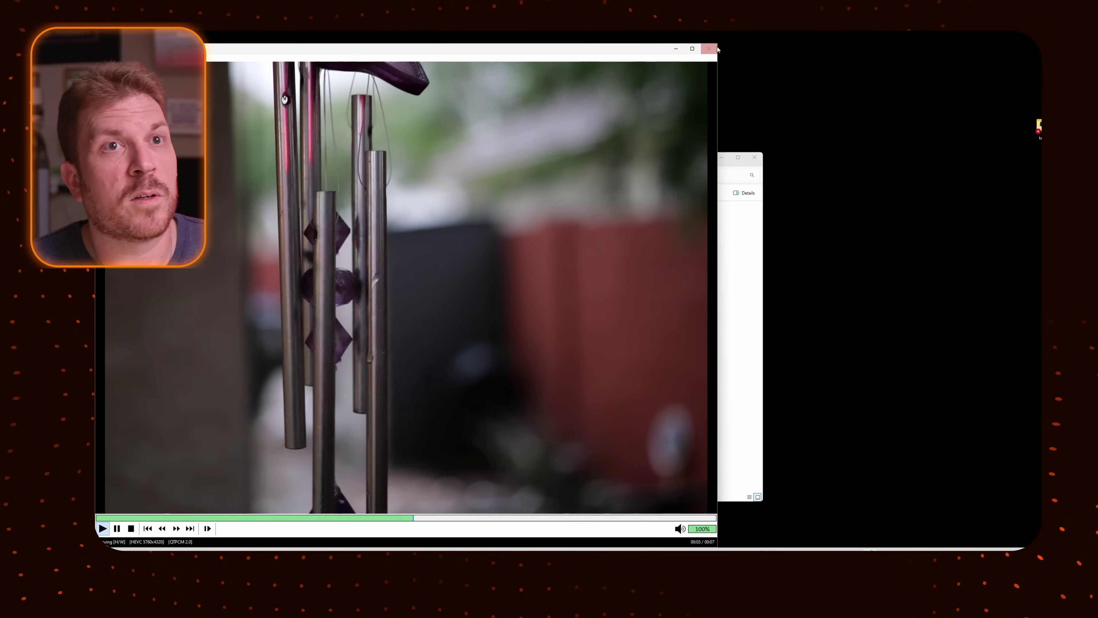
pyautogui.click(707, 49)
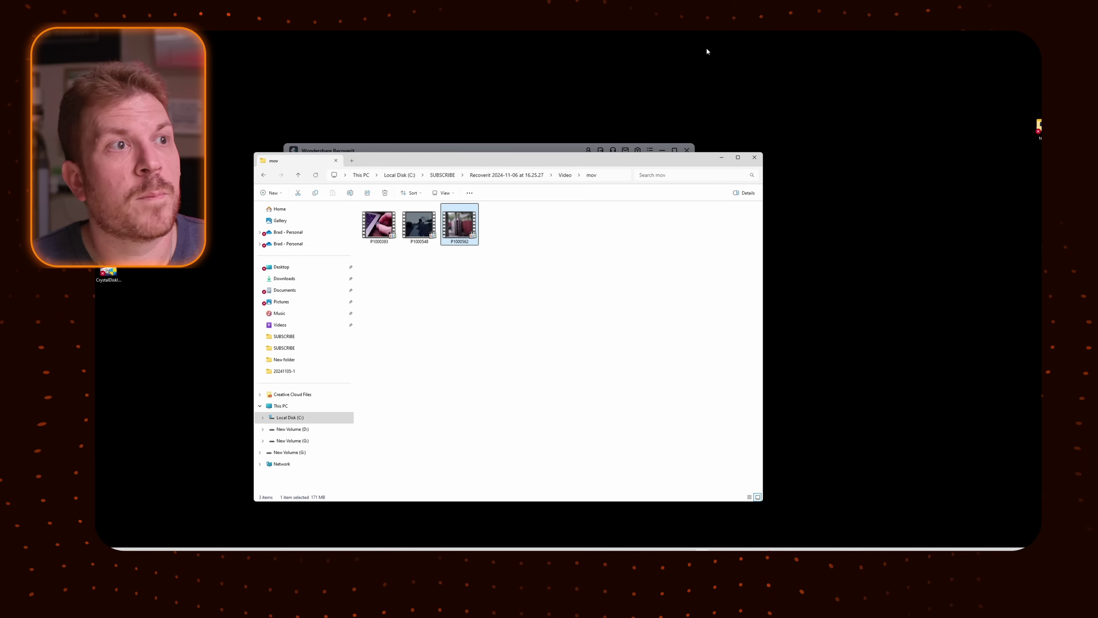